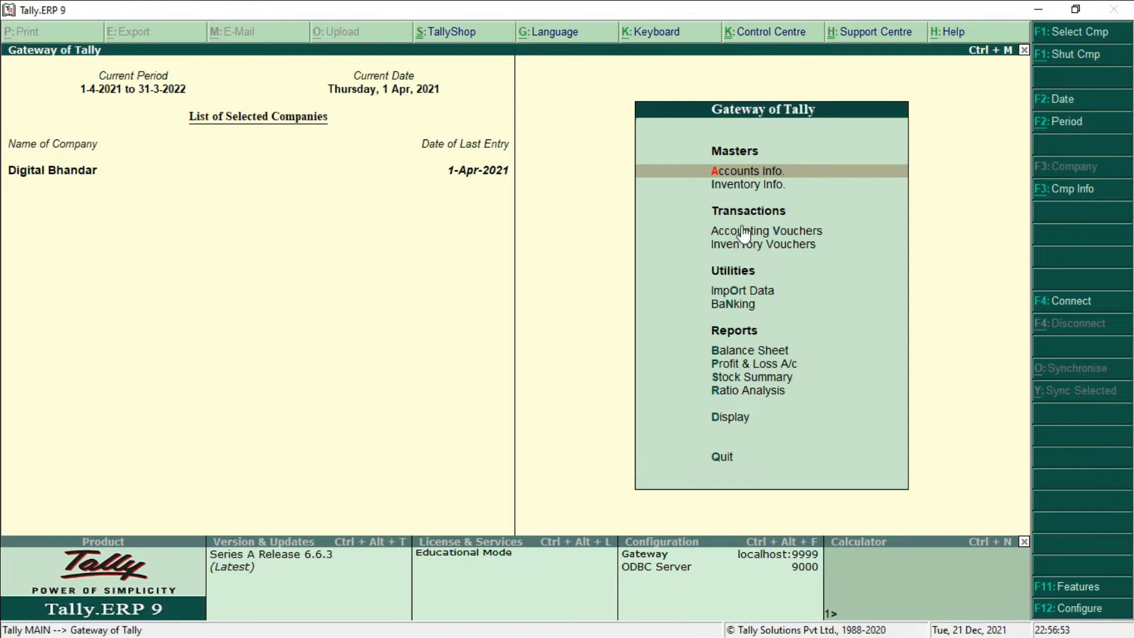
Display the Goods Purchase ledger to examine its parent group and inventory setting, and return to the Gateway of Tally.
{"action": "left_click", "coordinate": [742, 172]}
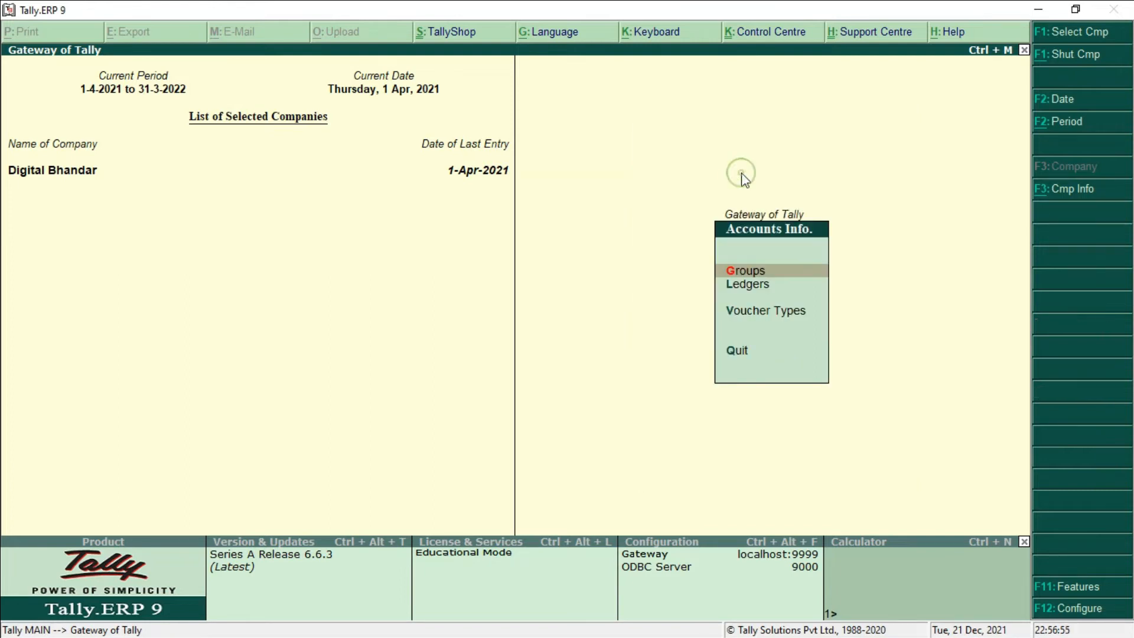
{"action": "left_click", "coordinate": [749, 285]}
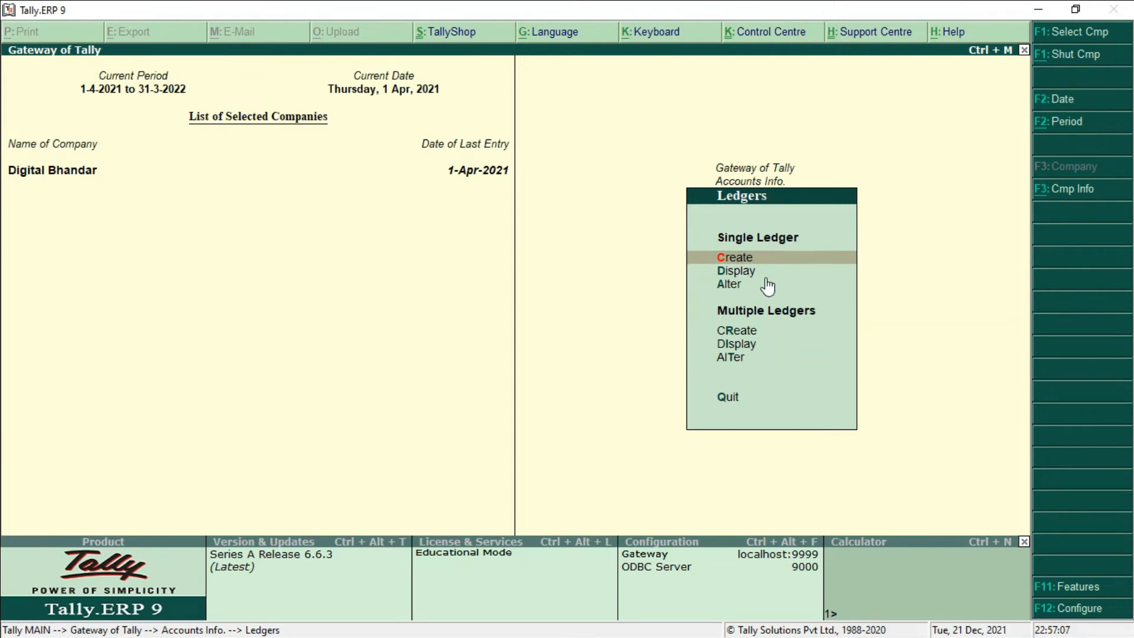
{"action": "left_click", "coordinate": [731, 270]}
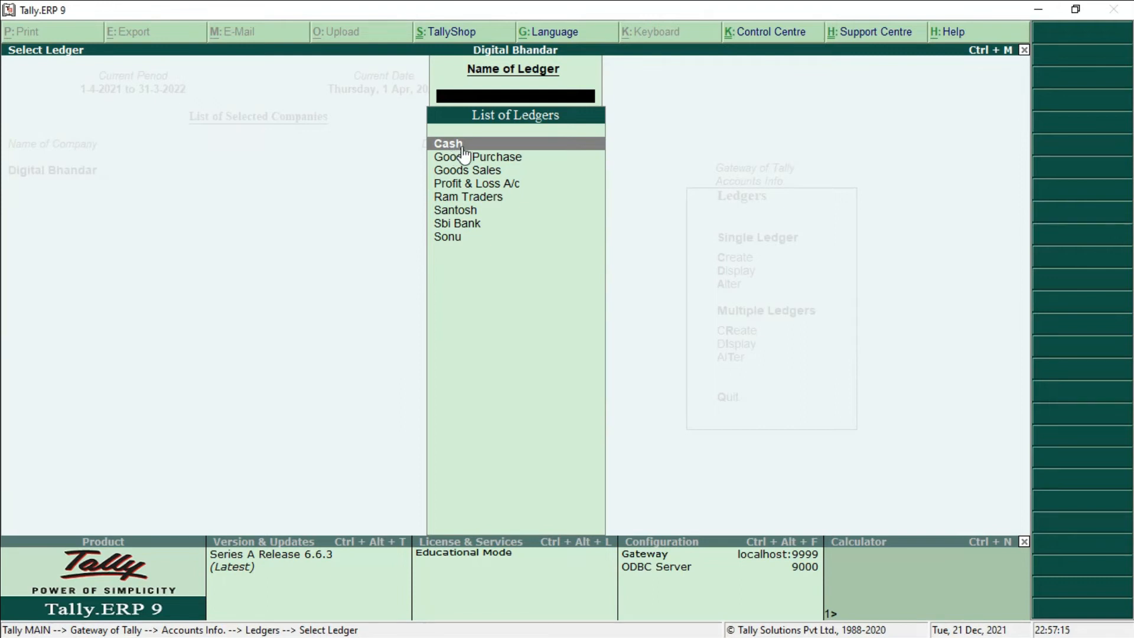
{"action": "left_click", "coordinate": [501, 158]}
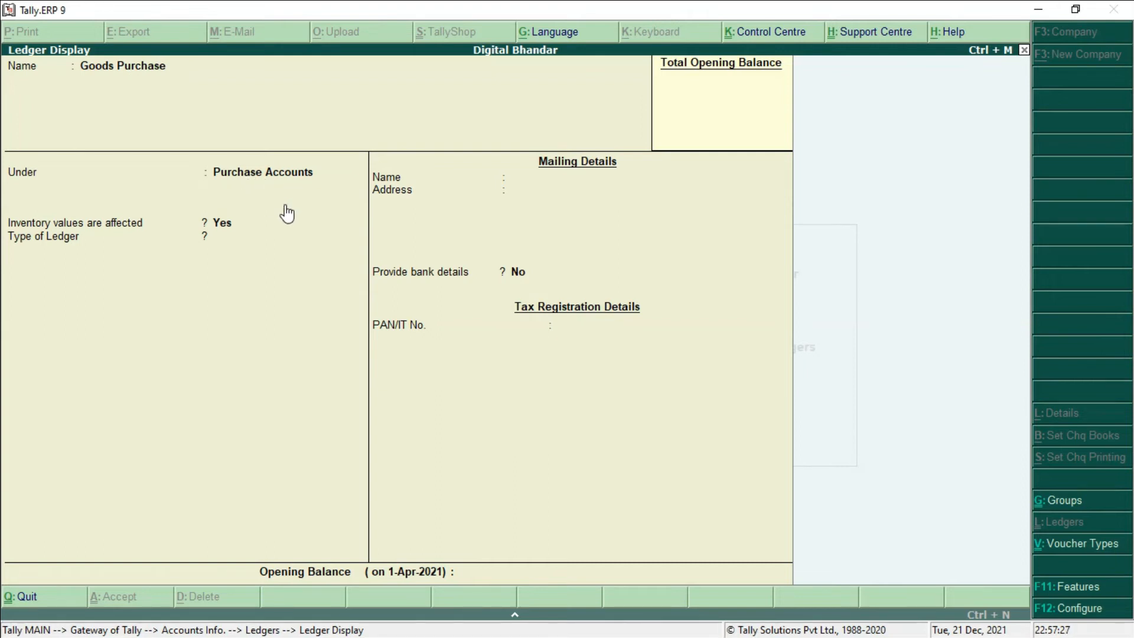
{"action": "key", "text": "Escape"}
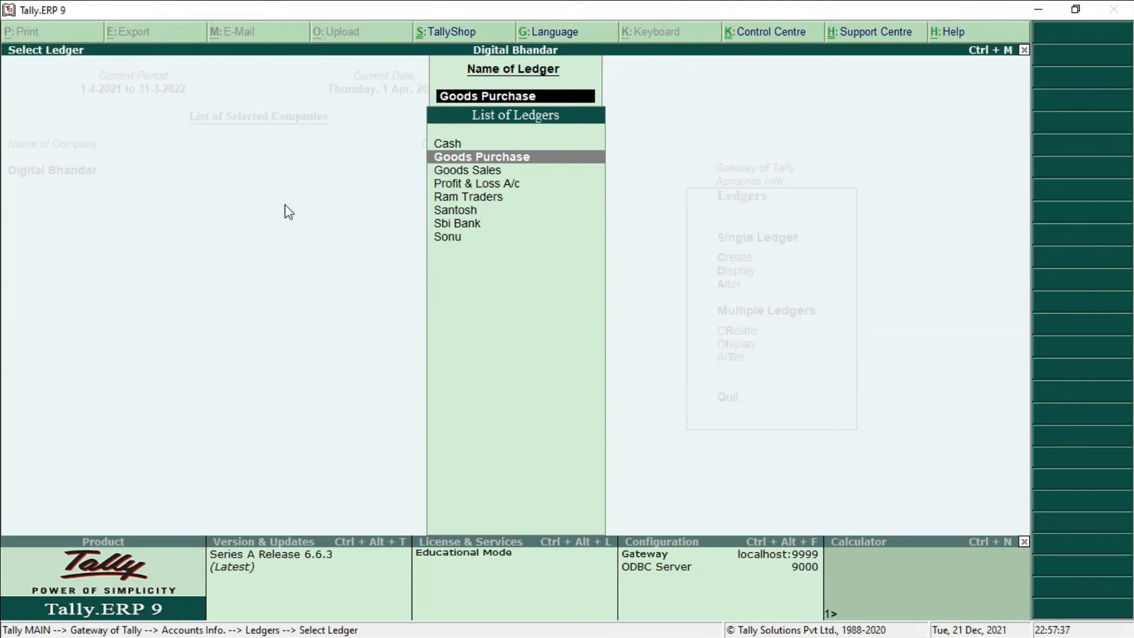
{"action": "left_click", "coordinate": [563, 160]}
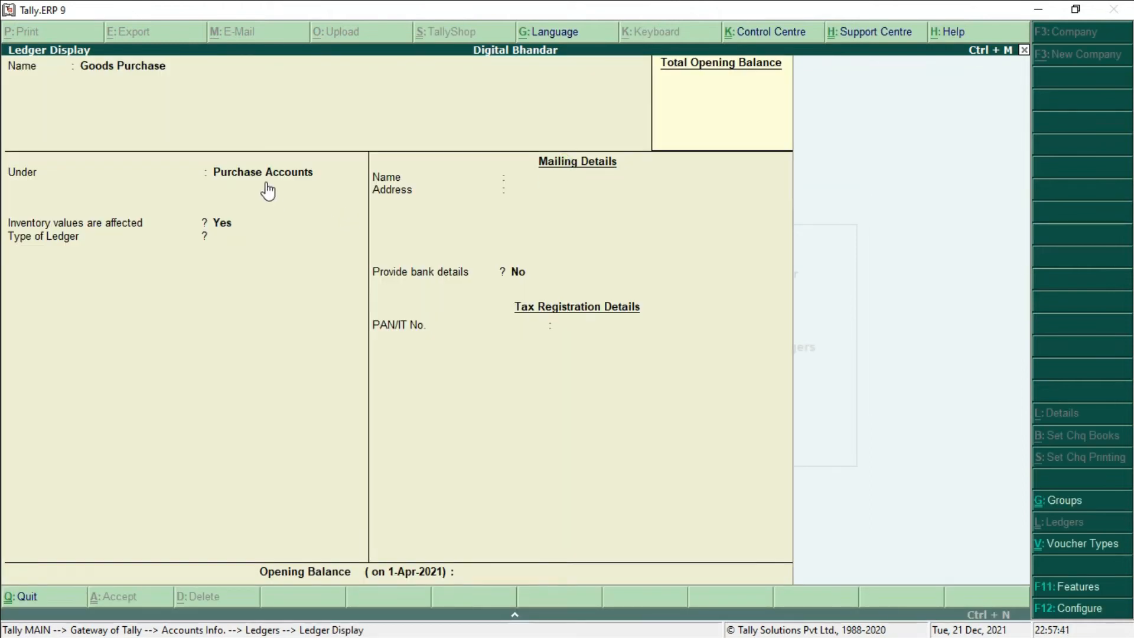
{"action": "key", "text": "Escape"}
{"action": "key", "text": "BackSpace"}
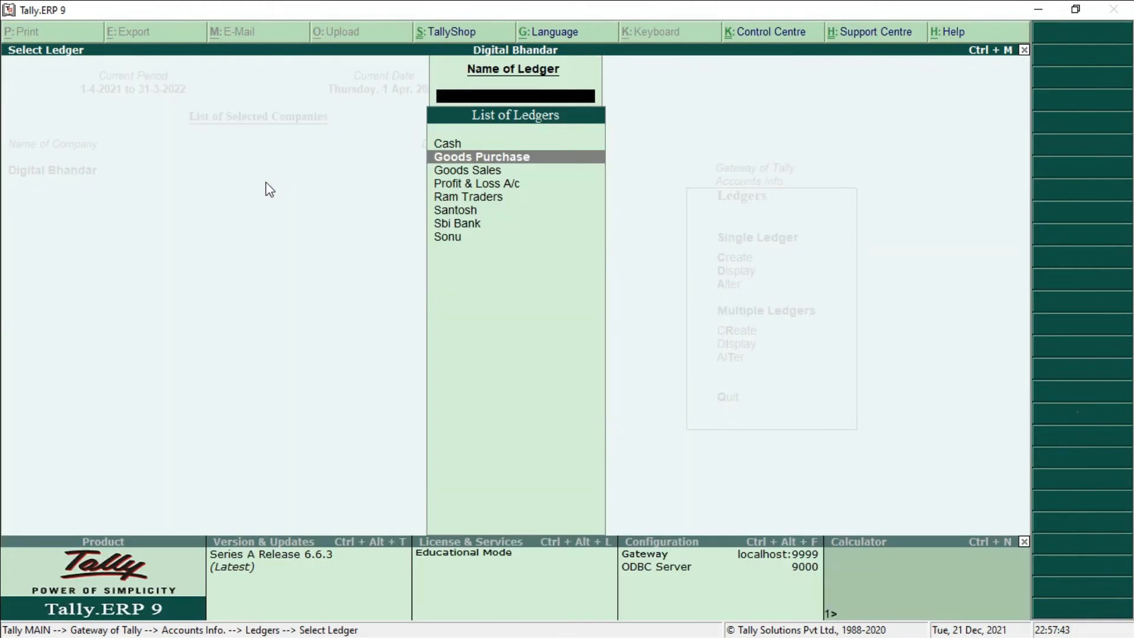
{"action": "key", "text": "Escape"}
{"action": "key", "text": "Escape"}
{"action": "key", "text": "Escape"}
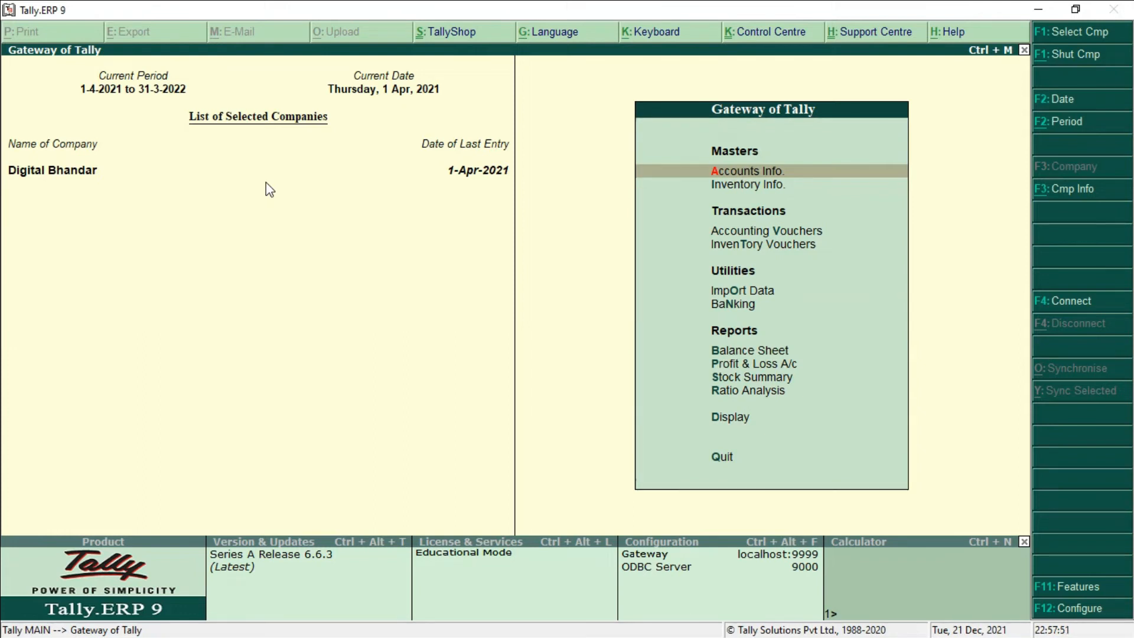
Start a new purchase voucher in the accounting vouchers.
{"action": "key", "text": "Down"}
{"action": "key", "text": "Down"}
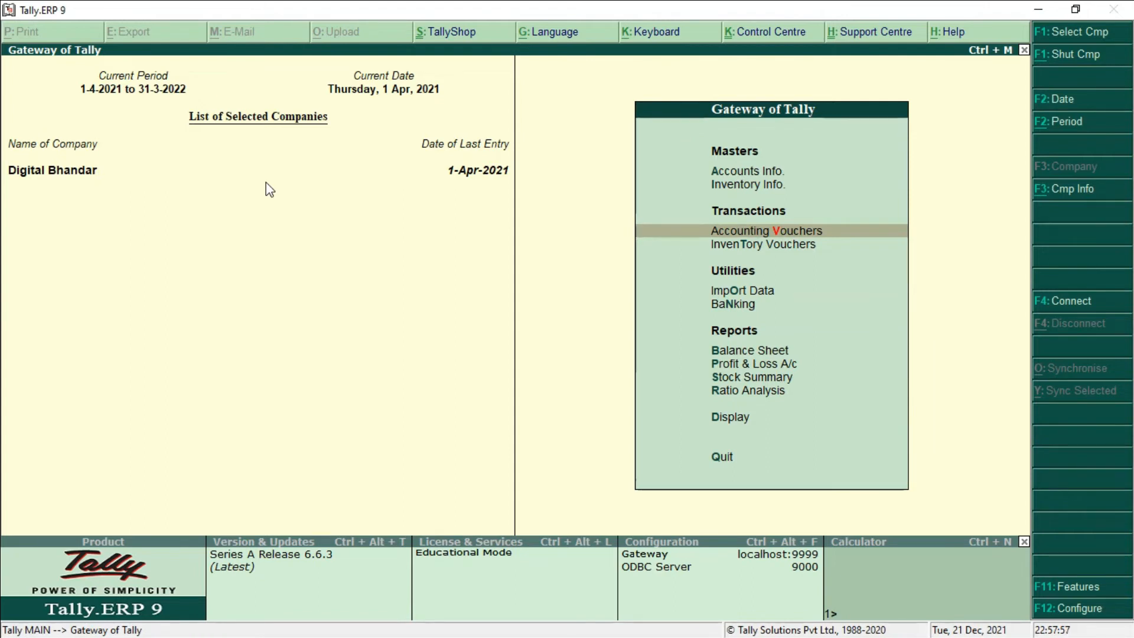
{"action": "key", "text": "Return"}
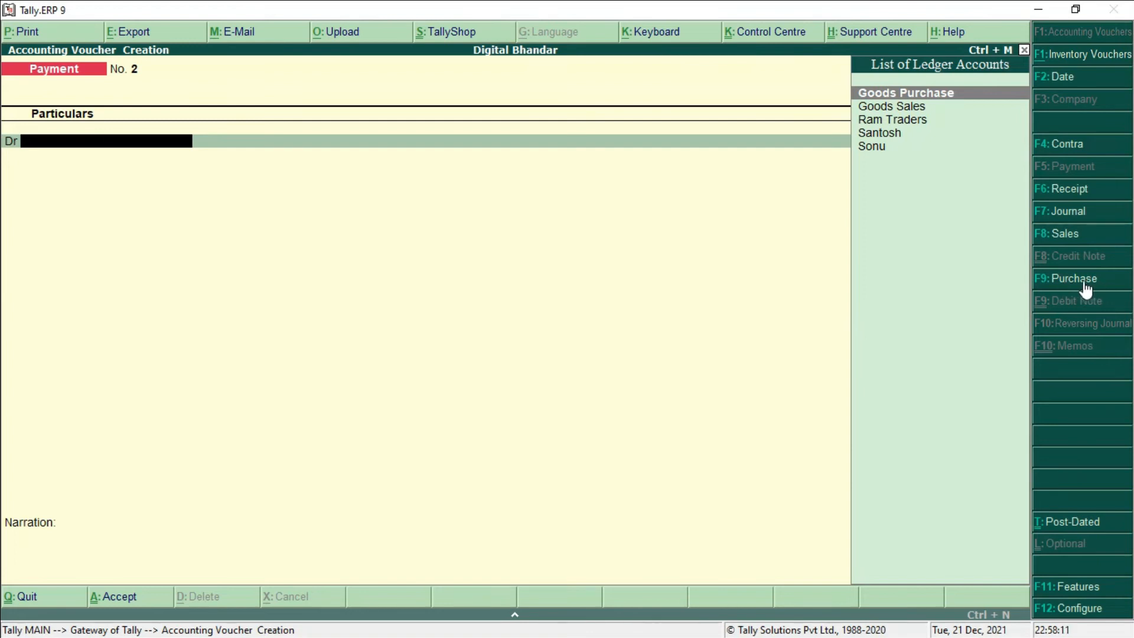
{"action": "left_click", "coordinate": [1055, 283]}
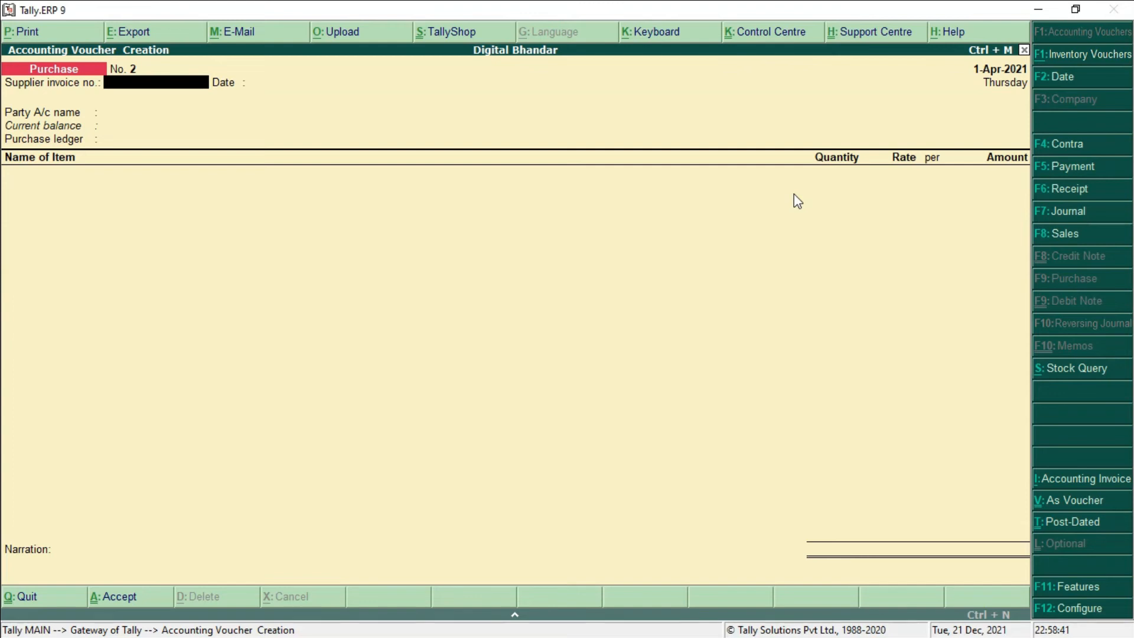
Compare the invoice and voucher entry modes of the purchase voucher, and leave it in voucher mode.
{"action": "key", "text": "ctrl+v"}
{"action": "key", "text": "ctrl+v"}
{"action": "key", "text": "ctrl+v"}
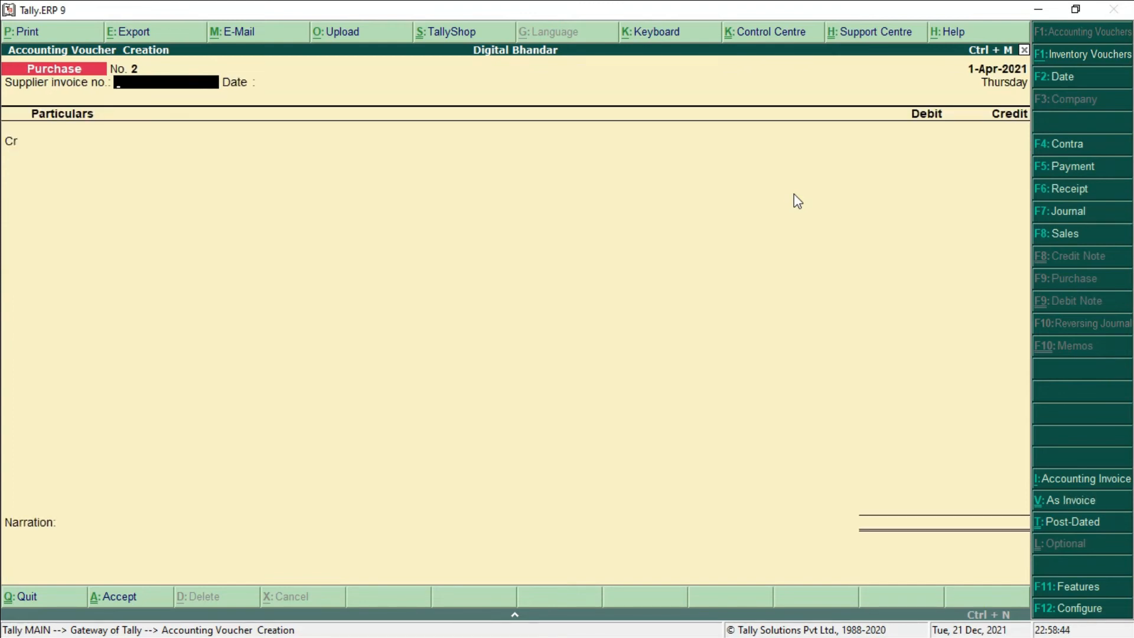
{"action": "left_click", "coordinate": [1057, 502]}
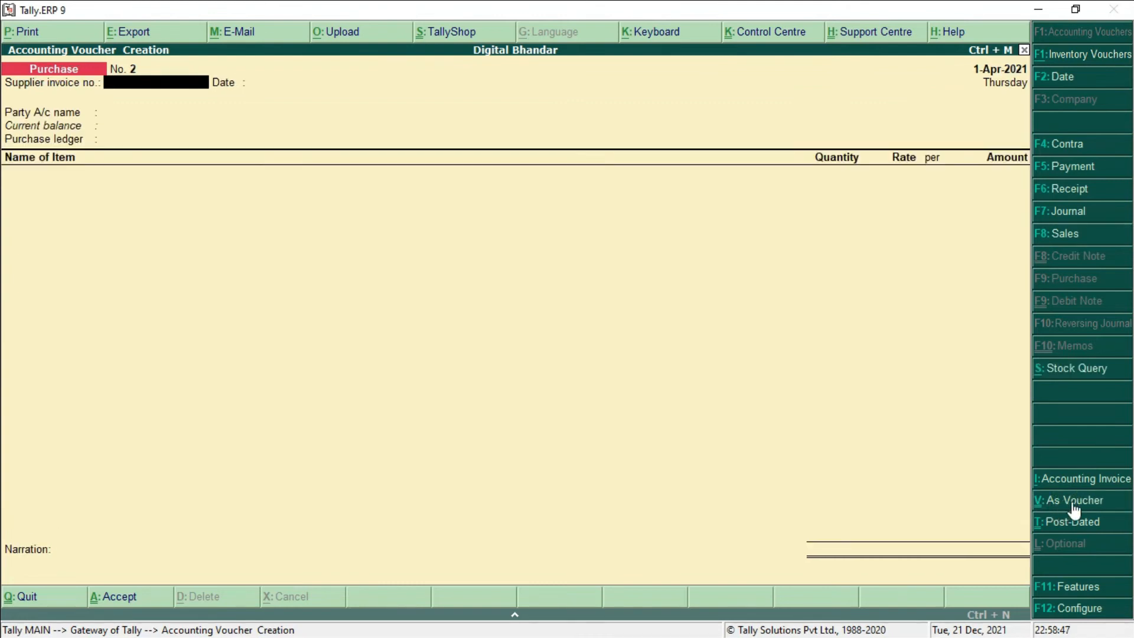
{"action": "left_click", "coordinate": [1057, 504]}
{"action": "left_click", "coordinate": [1060, 503]}
{"action": "left_click", "coordinate": [1057, 503]}
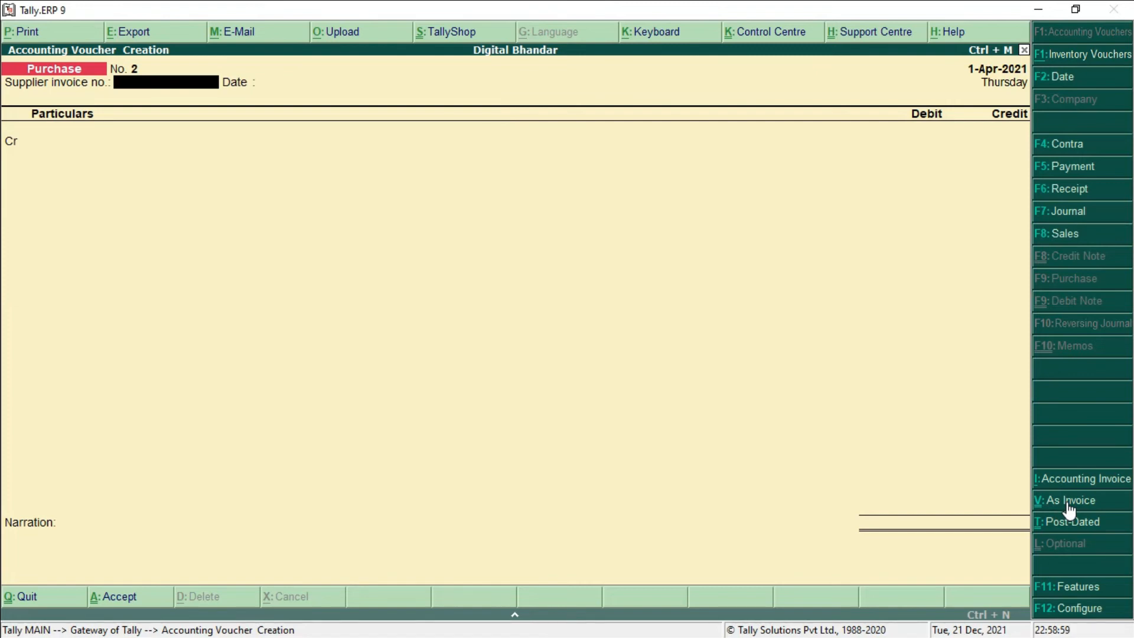
{"action": "left_click", "coordinate": [1068, 504]}
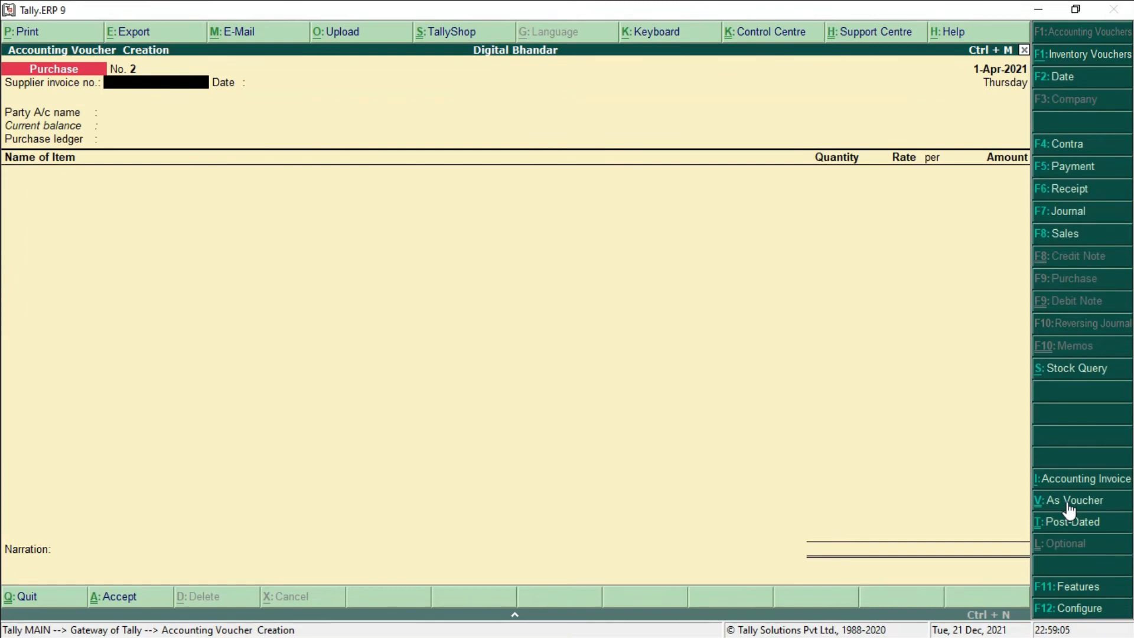
{"action": "left_click", "coordinate": [1068, 503]}
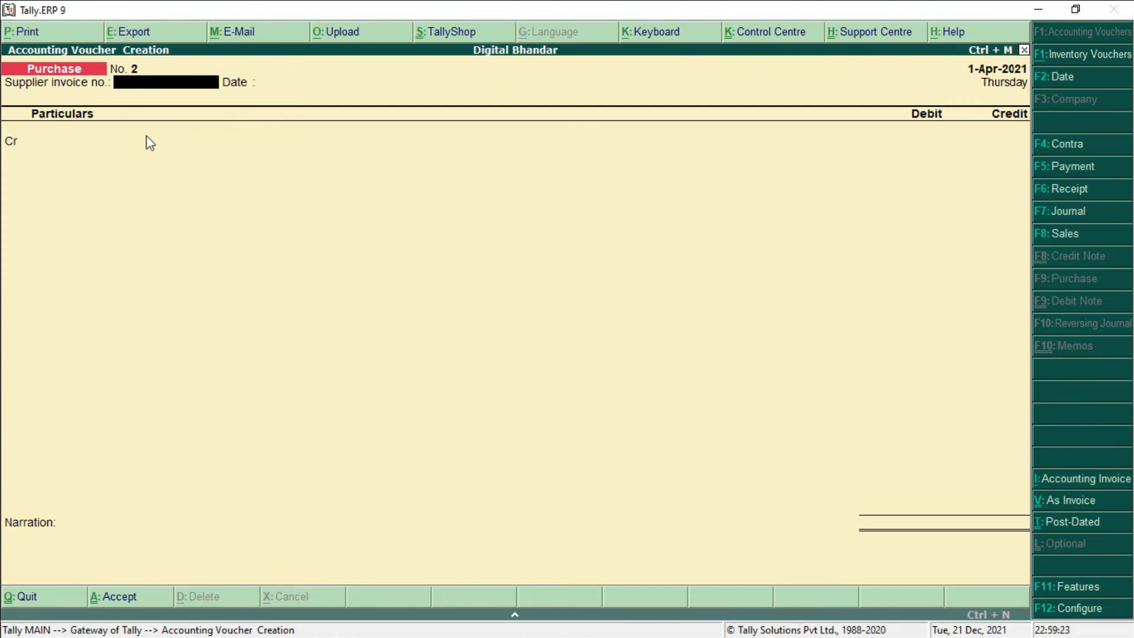
Set the supplier invoice number to 500 and accept 1-Apr-2021 as its date.
{"action": "type", "text": "500"}
{"action": "key", "text": "Return"}
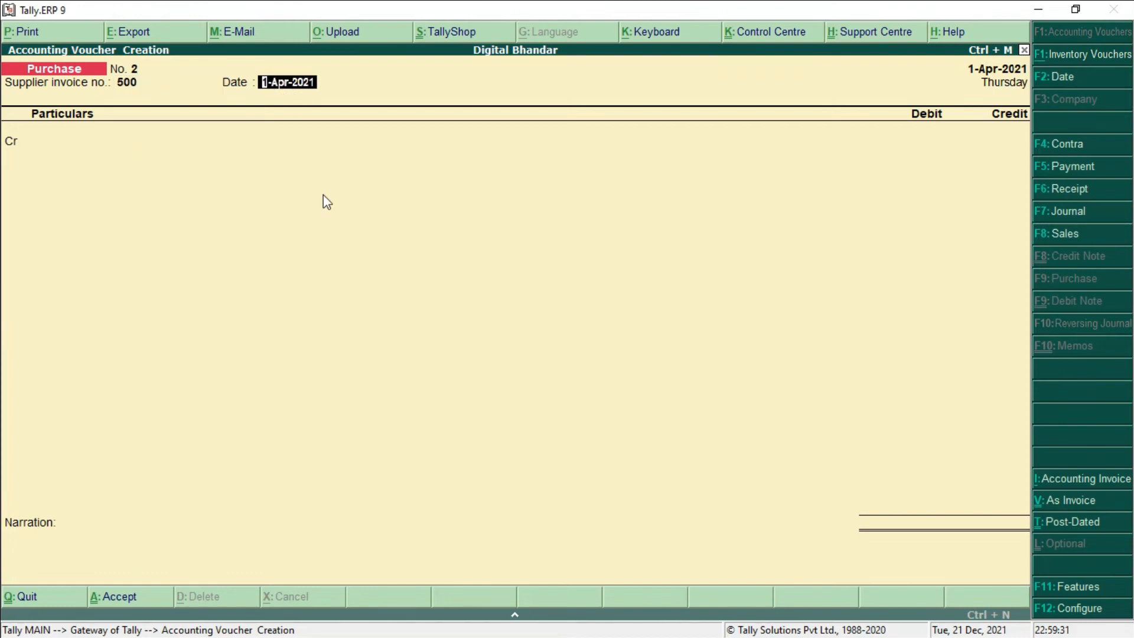
{"action": "key", "text": "Return"}
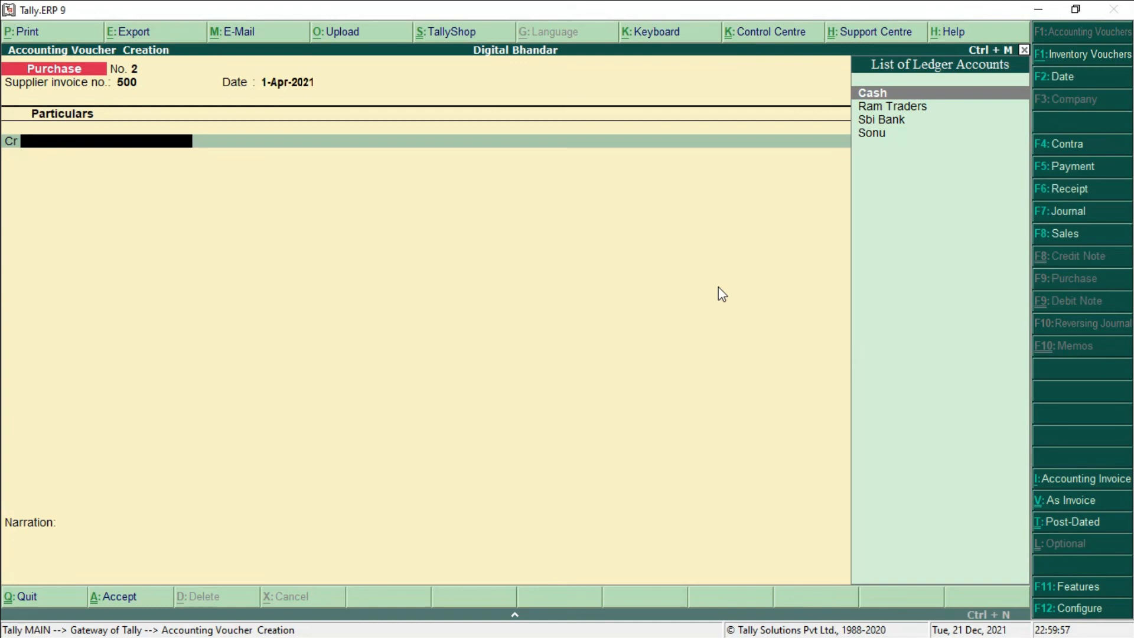
Credit the Cash ledger with 10000, accepting the default supplier details.
{"action": "key", "text": "Return"}
{"action": "key", "text": "Return"}
{"action": "key", "text": "Return"}
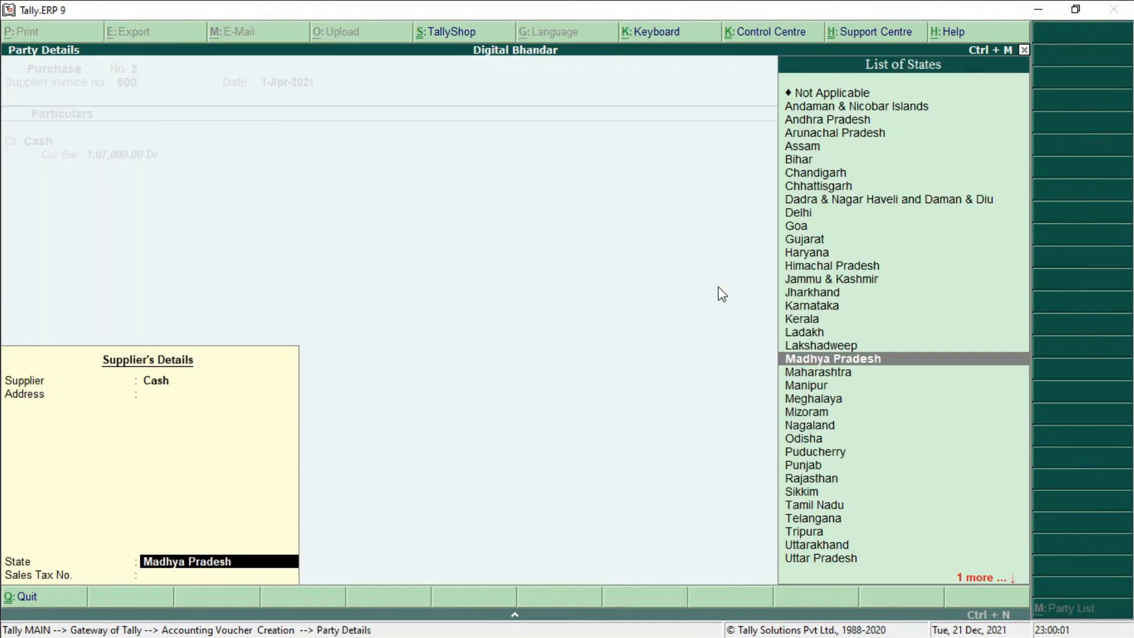
{"action": "key", "text": "Return"}
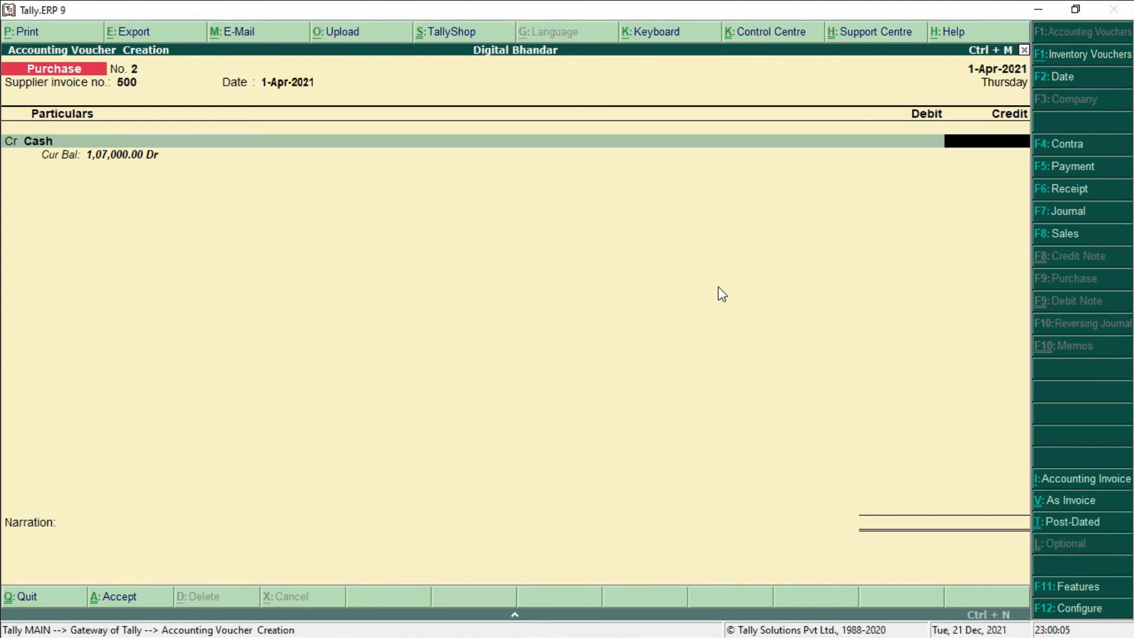
{"action": "type", "text": "10000"}
{"action": "key", "text": "Return"}
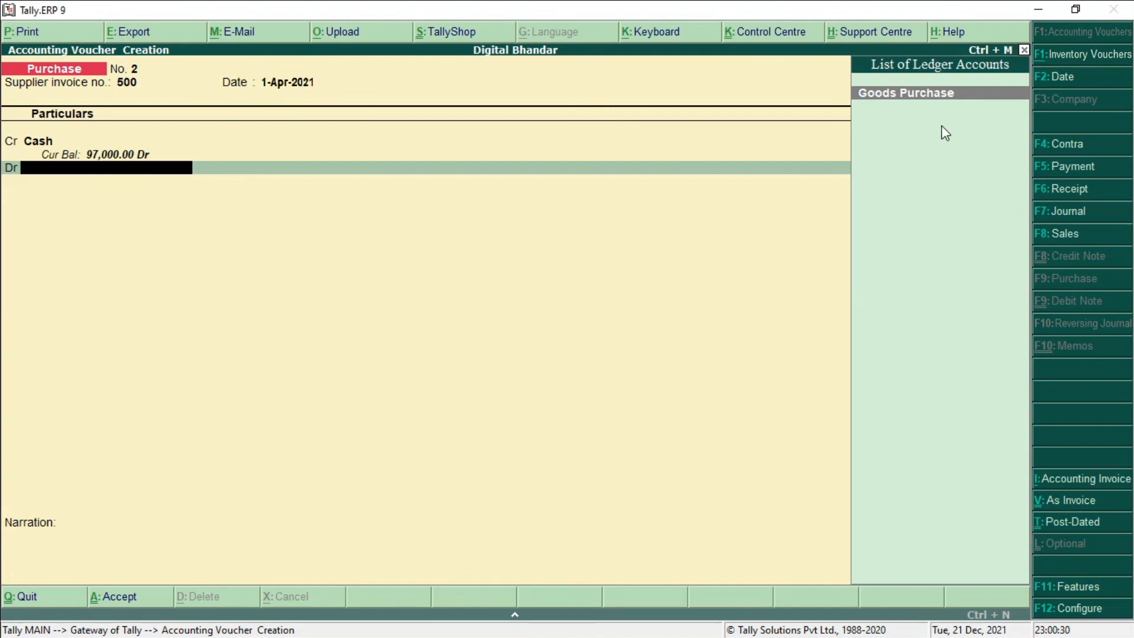
Debit Goods Purchase with 10,000.00 without allocating inventory items, and save the purchase voucher with a blank narration.
{"action": "key", "text": "Return"}
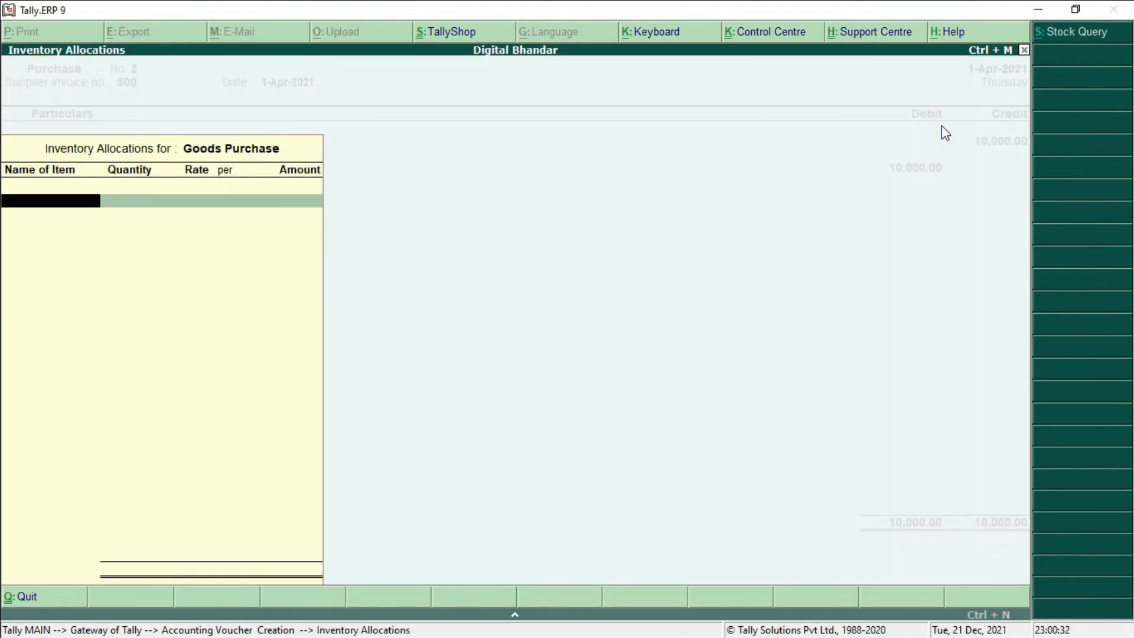
{"action": "key", "text": "Escape"}
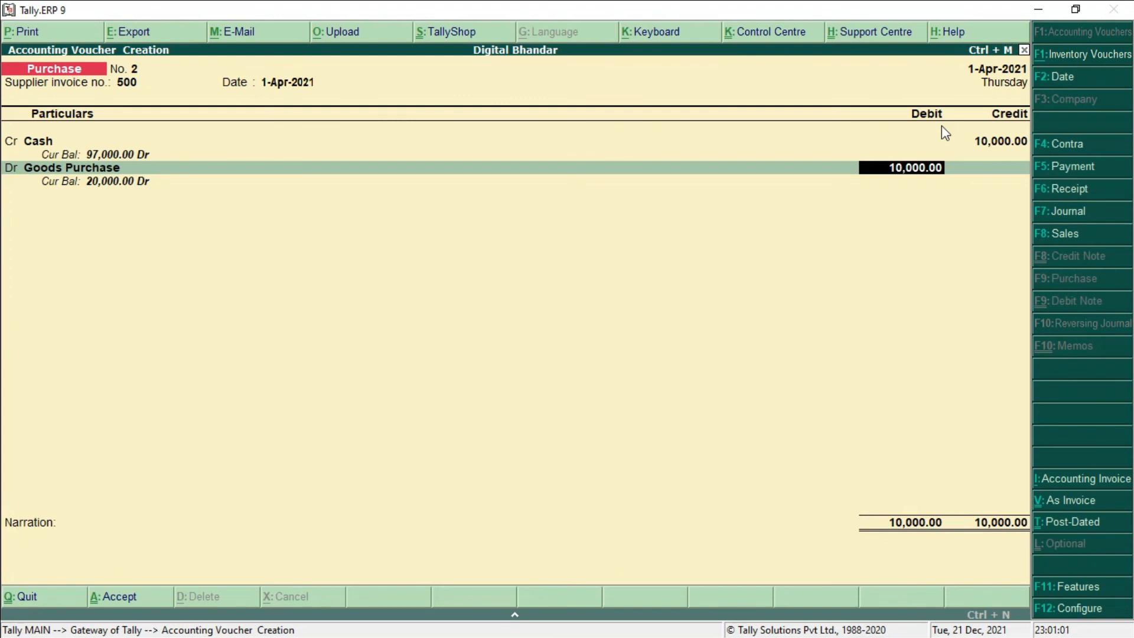
{"action": "key", "text": "Return"}
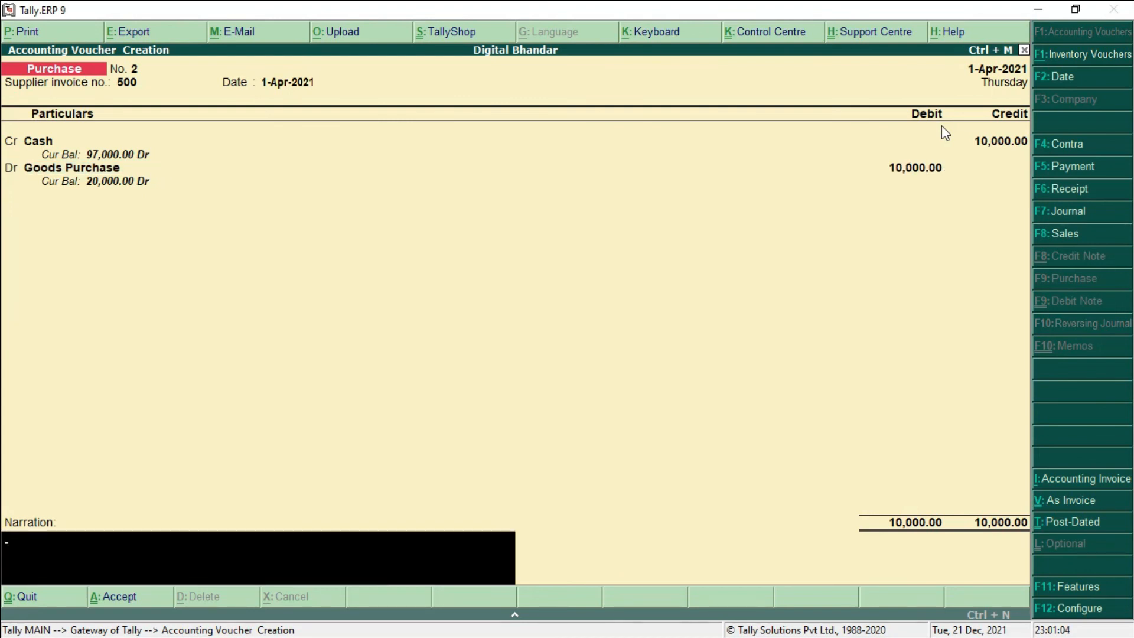
{"action": "key", "text": "Return"}
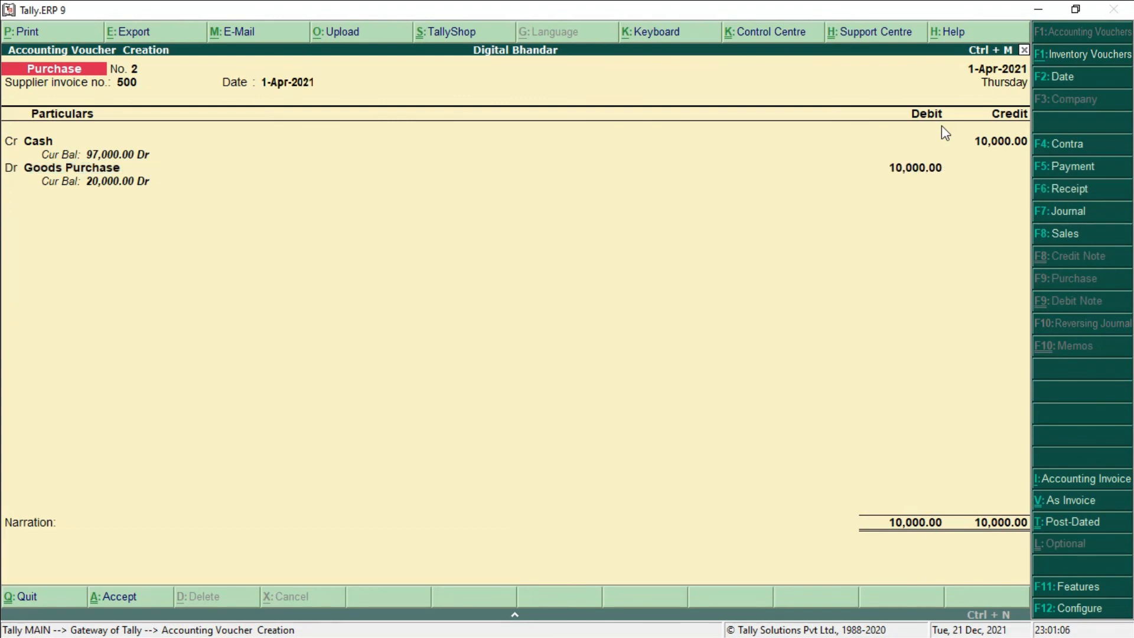
{"action": "key", "text": "Return"}
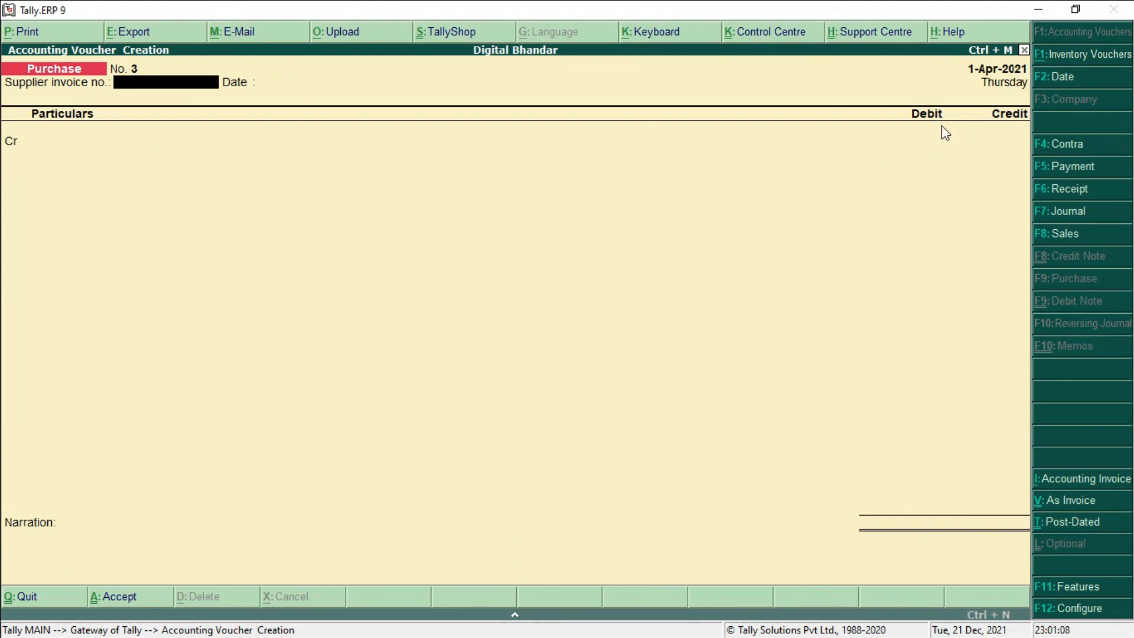